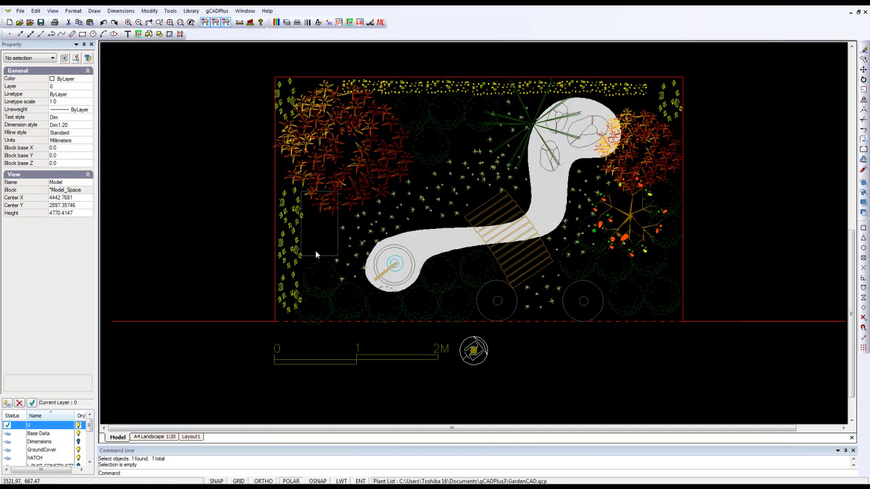
# - Inspect the properties of the upright rectangle beside the yellow-green planting strip along the garden's side boundary
pyautogui.scroll(5, 314, 228)
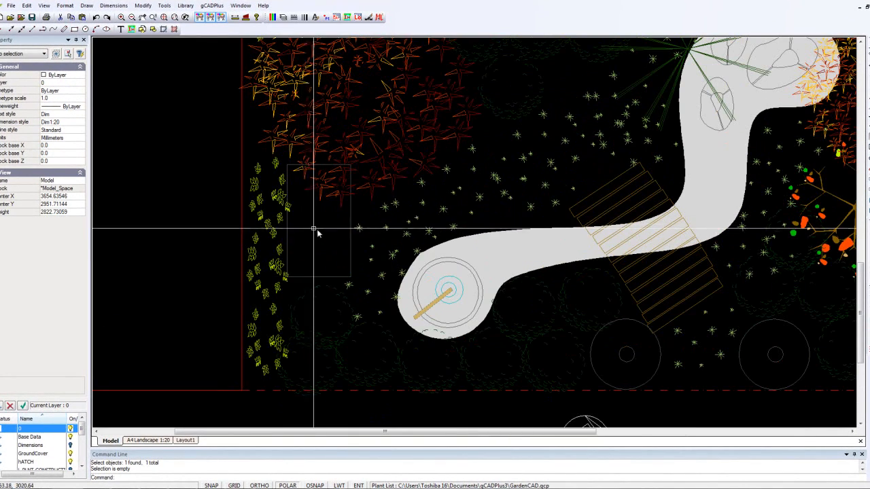
pyautogui.click(352, 254)
pyautogui.click(352, 254)
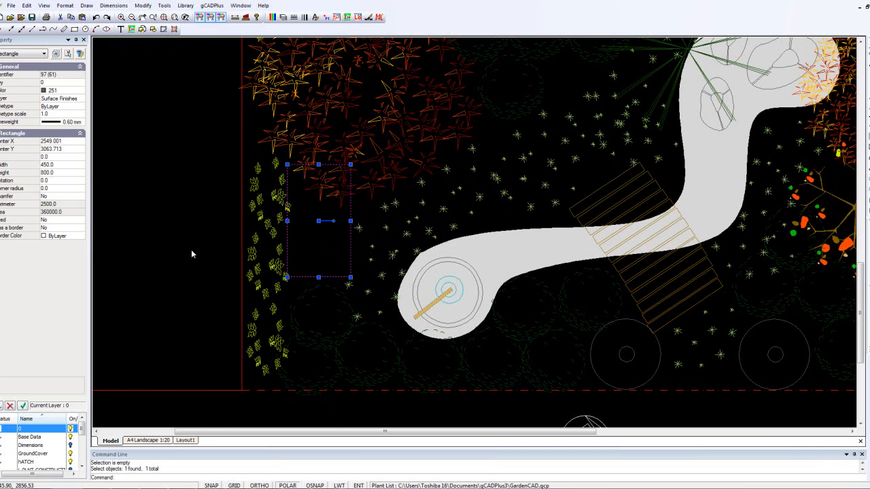
pyautogui.press('Escape')
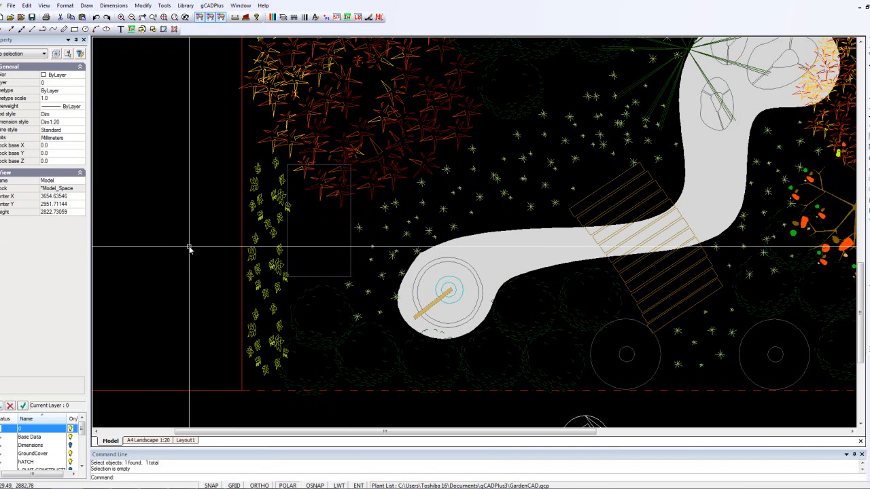
# - Measure a trial border width inward from the rectangle's edge nearest the yellow-green planting strip
pyautogui.click(234, 17)
pyautogui.click(288, 195)
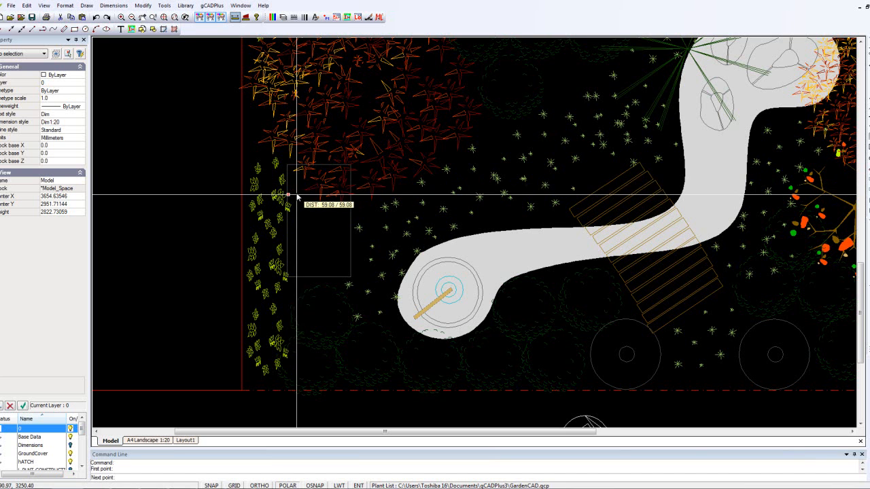
pyautogui.click(297, 196)
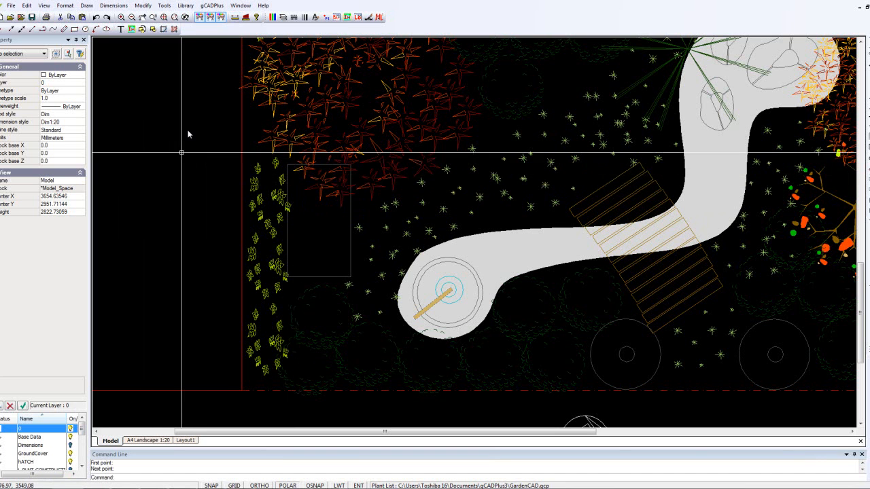
# - Offset the rectangle inward by a distance of 55
pyautogui.click(142, 5)
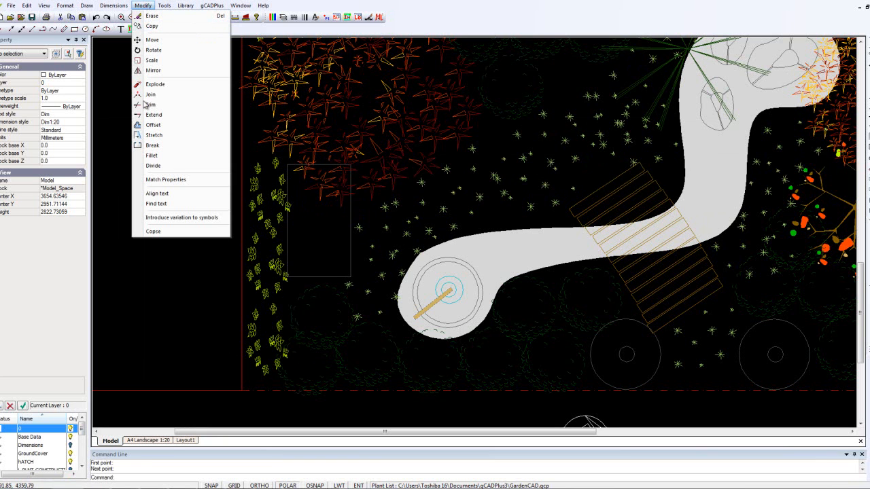
pyautogui.click(153, 127)
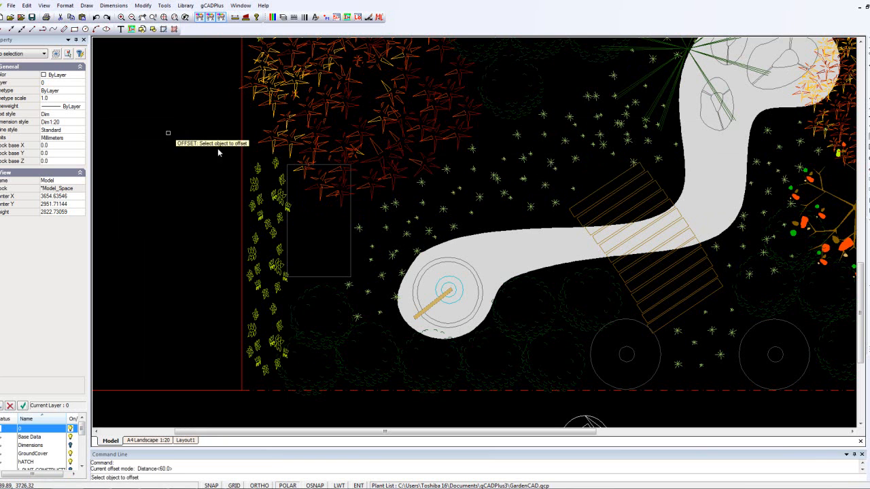
pyautogui.click(303, 269)
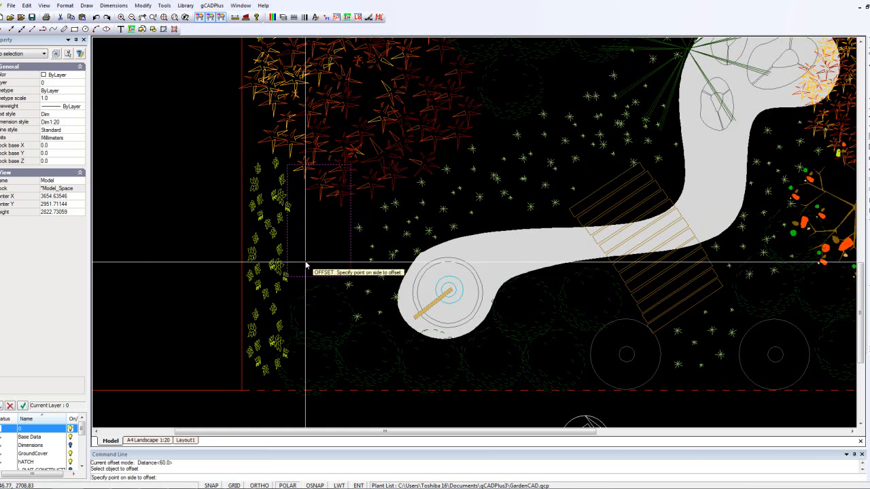
pyautogui.rightClick(304, 248)
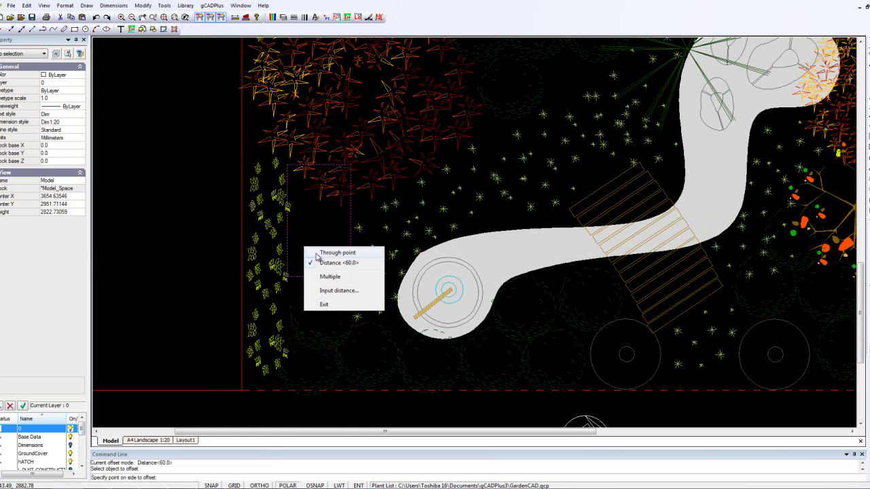
pyautogui.click(313, 253)
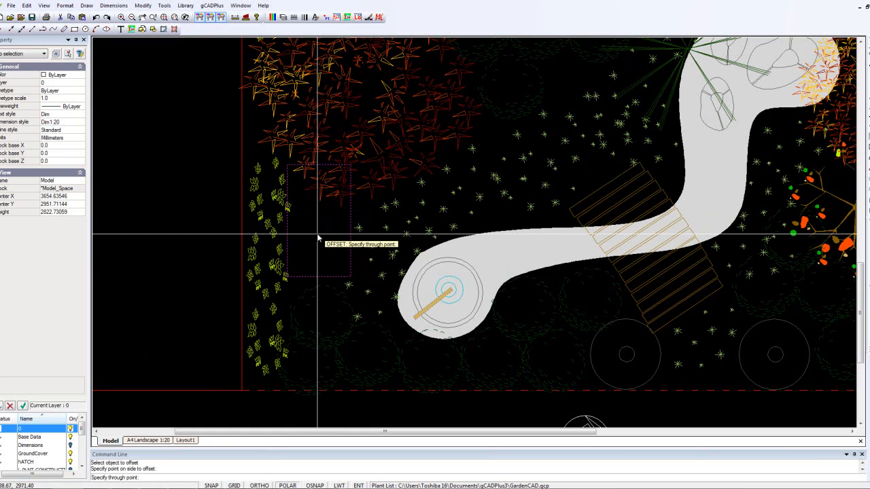
pyautogui.rightClick(317, 238)
pyautogui.click(339, 255)
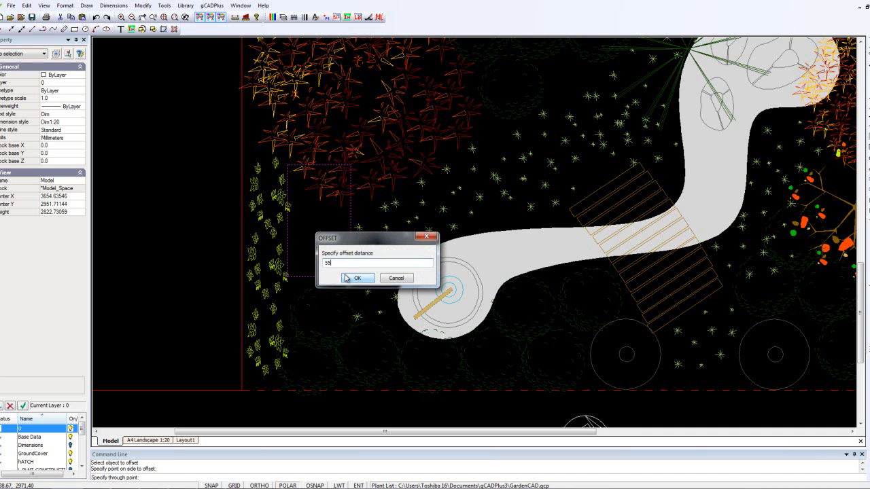
pyautogui.click(357, 279)
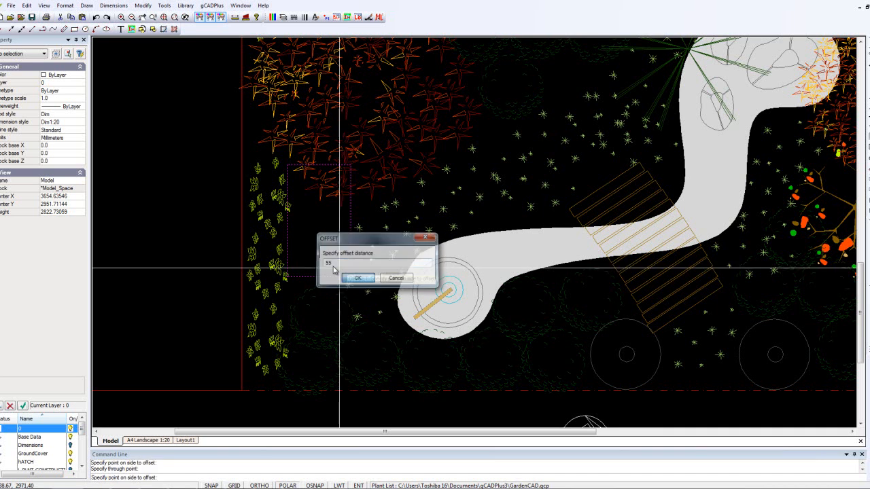
pyautogui.click(306, 250)
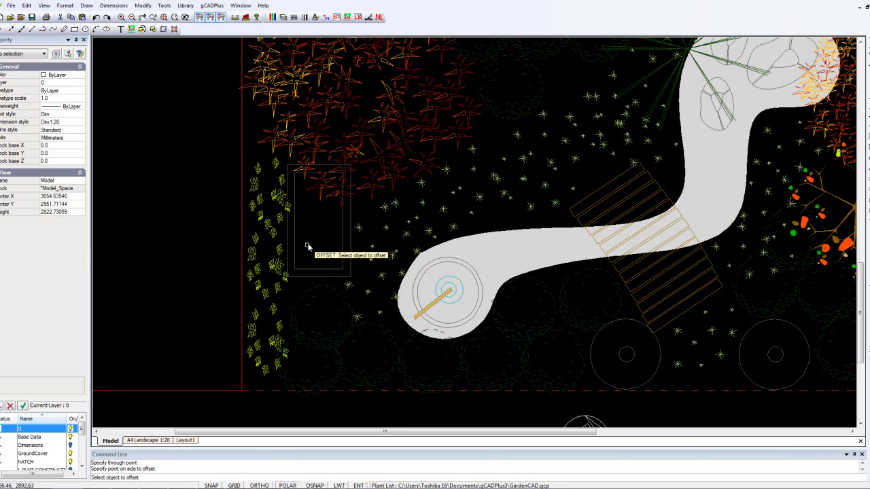
# - Start a hatch on the inner rectangle using the AR-CONC random dot and stone pattern
pyautogui.scroll(1, 326, 272)
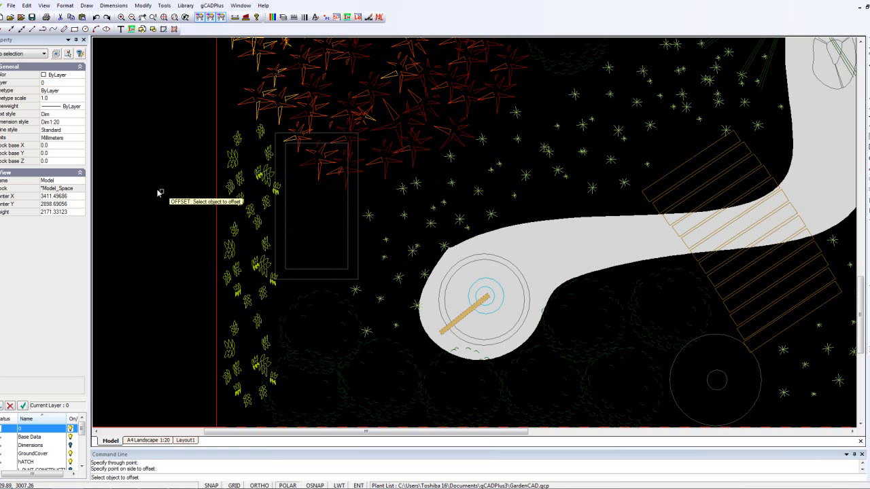
pyautogui.click(87, 5)
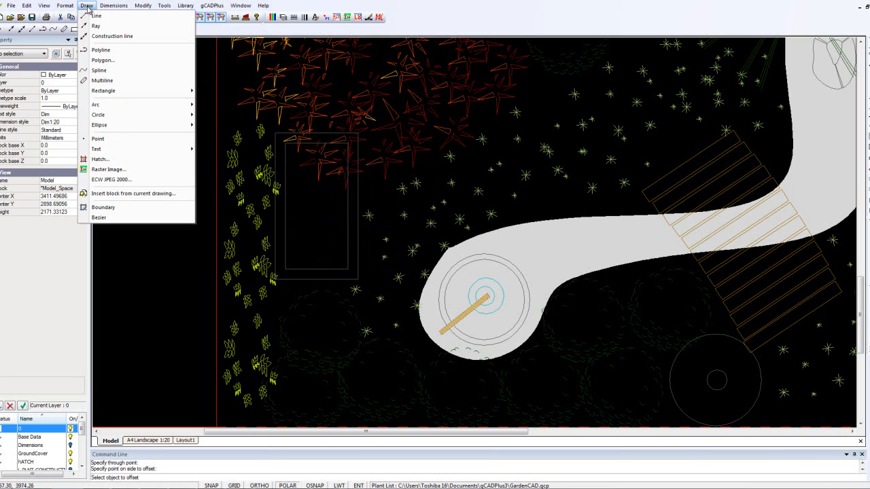
pyautogui.click(104, 160)
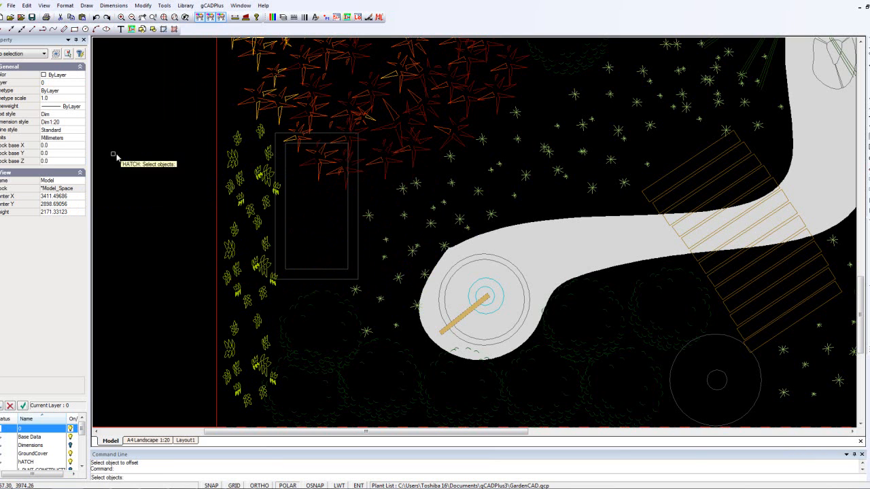
pyautogui.click(325, 270)
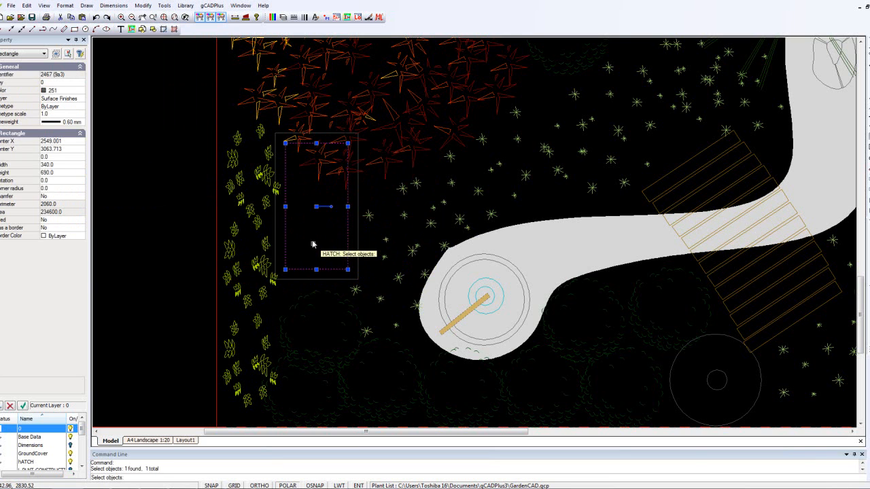
pyautogui.press('Return')
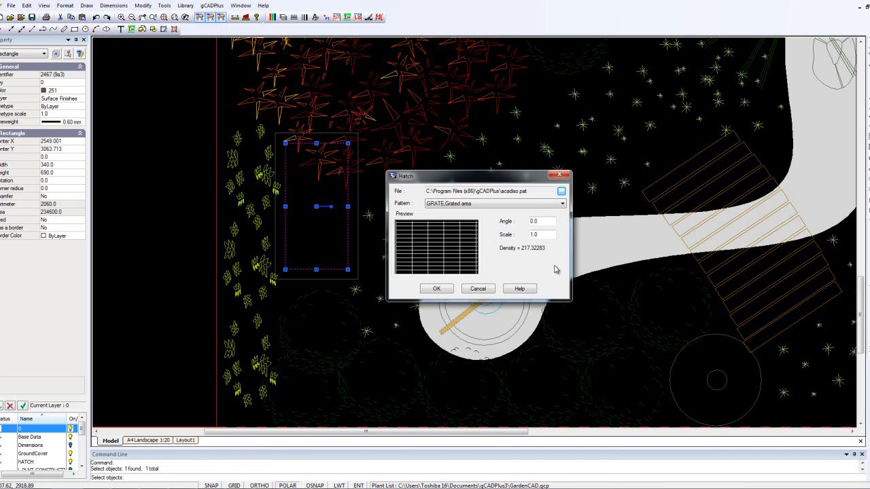
pyautogui.click(561, 204)
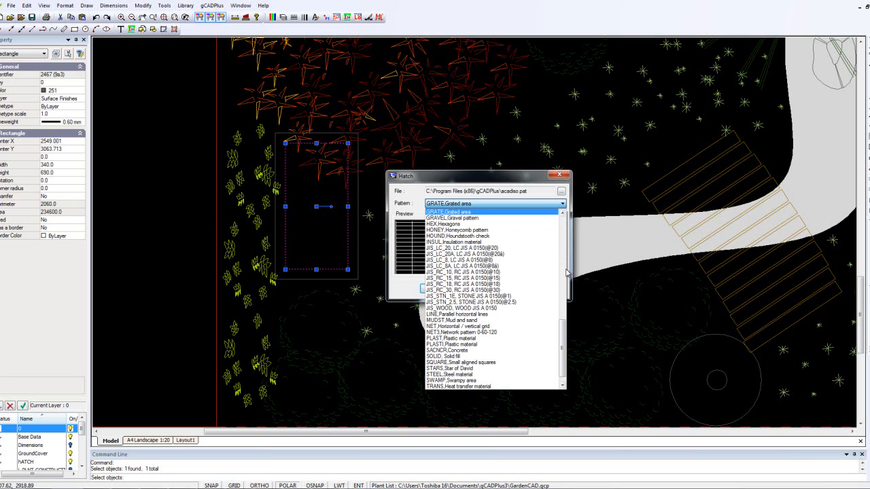
pyautogui.moveTo(563, 348); pyautogui.dragTo(563, 289)
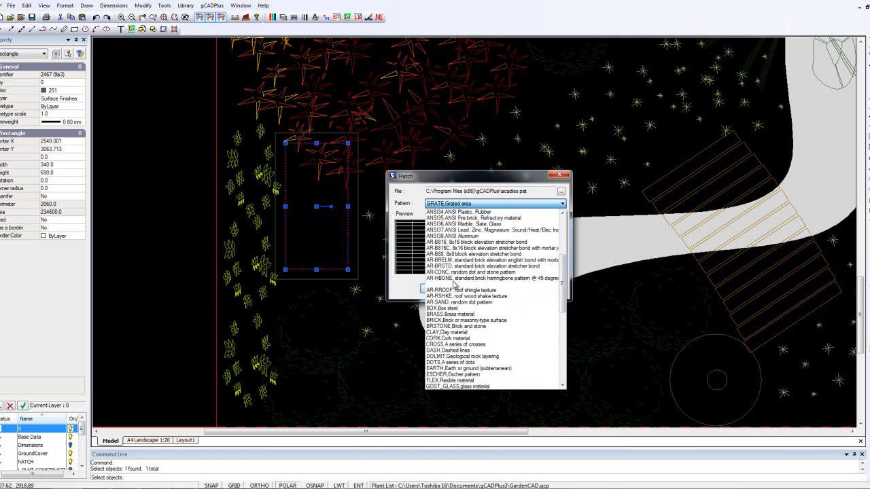
pyautogui.click(447, 271)
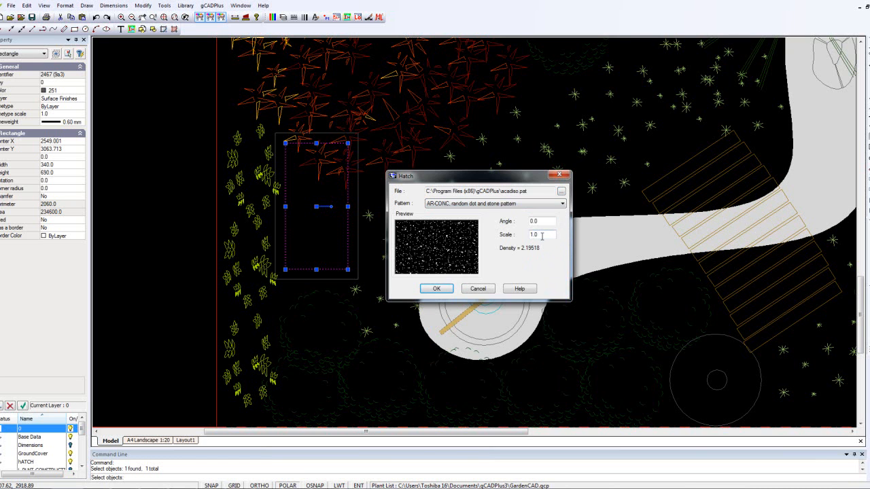
# - Reduce the AR-CONC pattern's scale below 1.0 and apply the hatch to the inner rectangle
pyautogui.press('BackSpace')
pyautogui.write('0.5')
pyautogui.press('BackSpace')
pyautogui.press('BackSpace')
pyautogui.write('2')
pyautogui.press('Return')
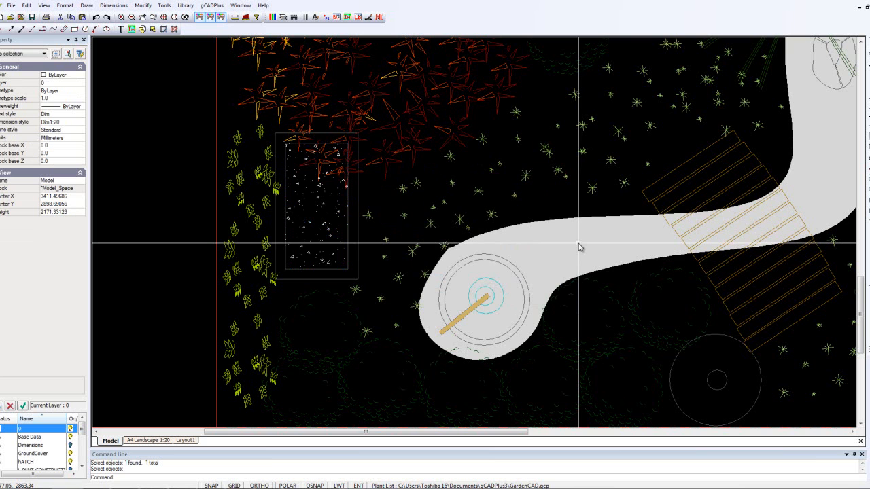
# - Inspect the properties of the new AR-CONC hatch inside the inner rectangle
pyautogui.scroll(3, 303, 246)
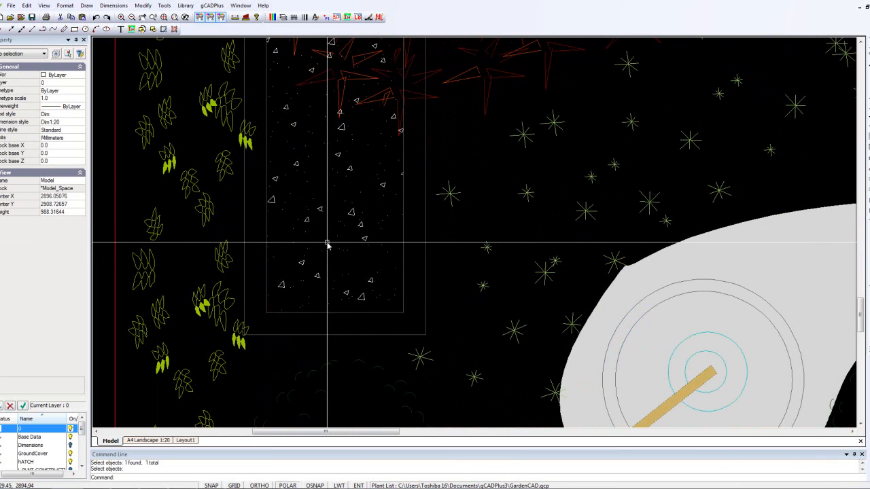
pyautogui.scroll(-1, 327, 245)
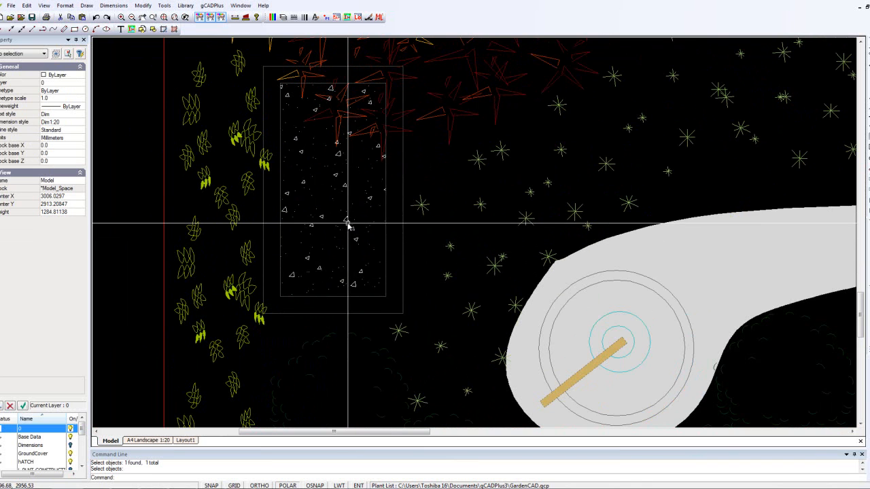
pyautogui.click(346, 225)
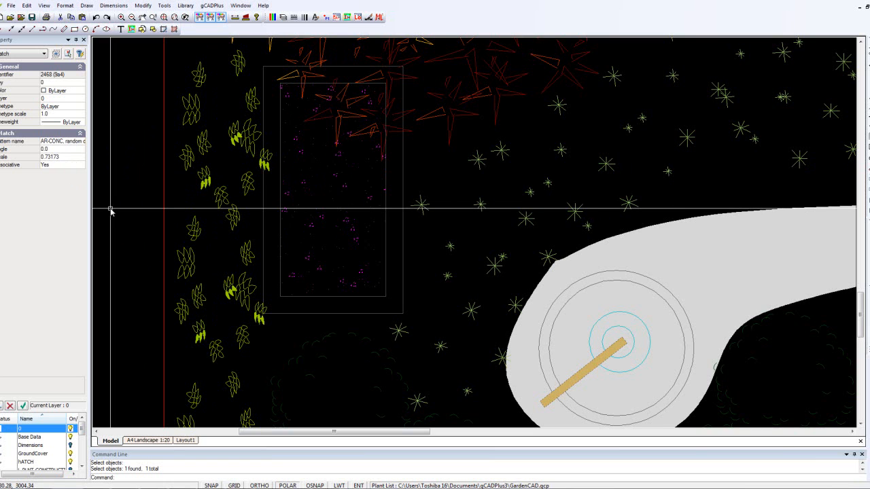
pyautogui.press('Escape')
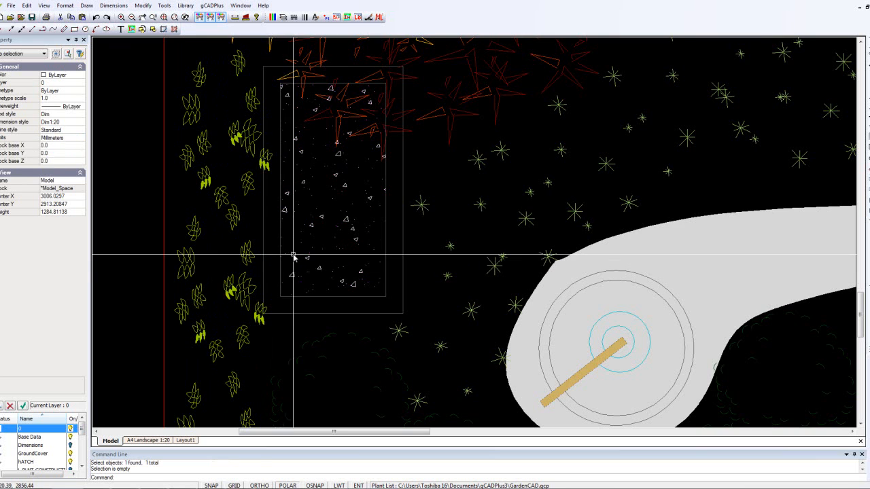
pyautogui.scroll(-1, 294, 255)
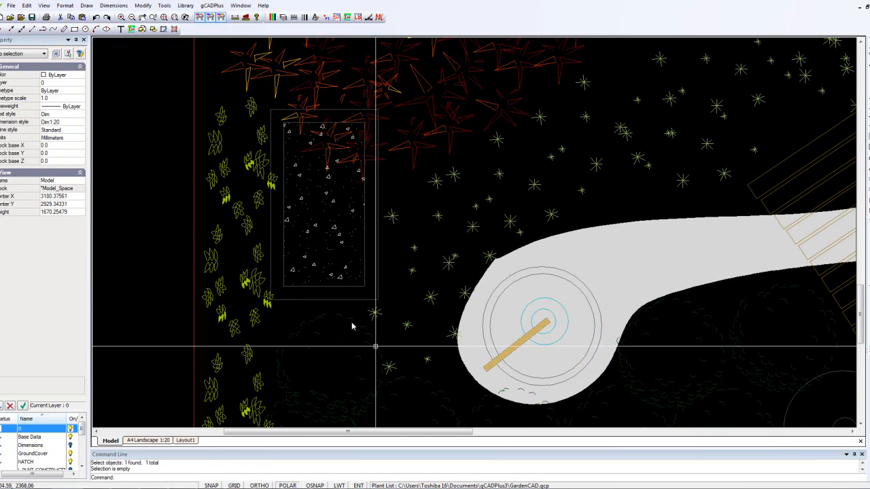
pyautogui.scroll(-3, 324, 237)
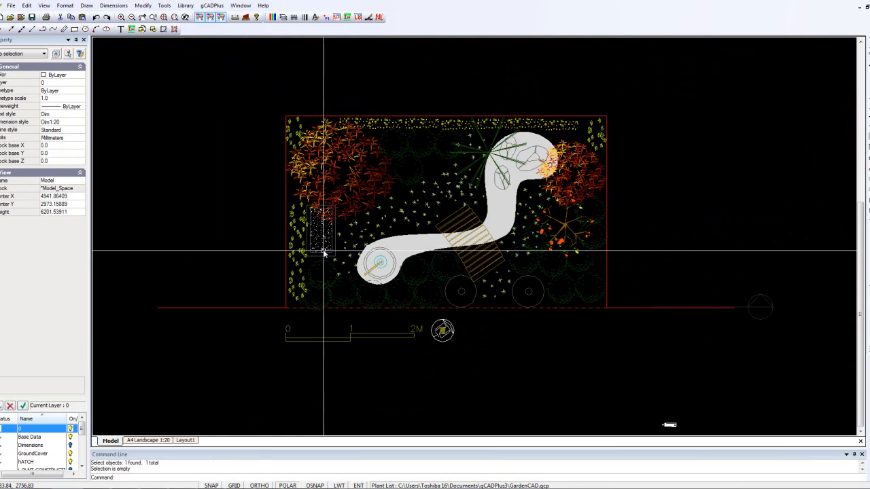
pyautogui.scroll(2, 320, 243)
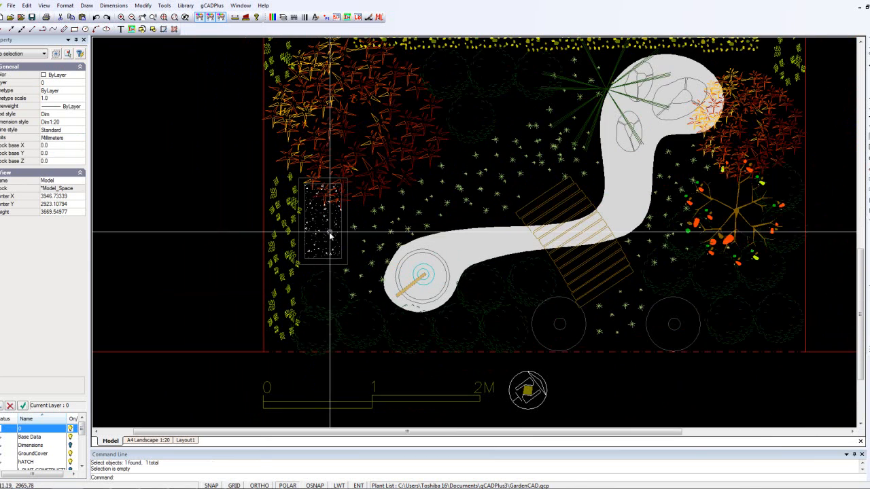
pyautogui.scroll(1, 322, 229)
pyautogui.scroll(1, 340, 197)
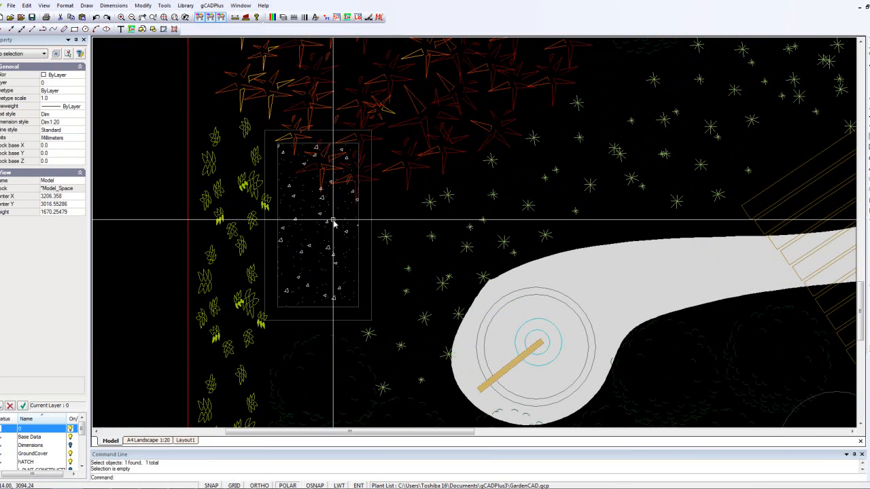
pyautogui.scroll(1, 353, 203)
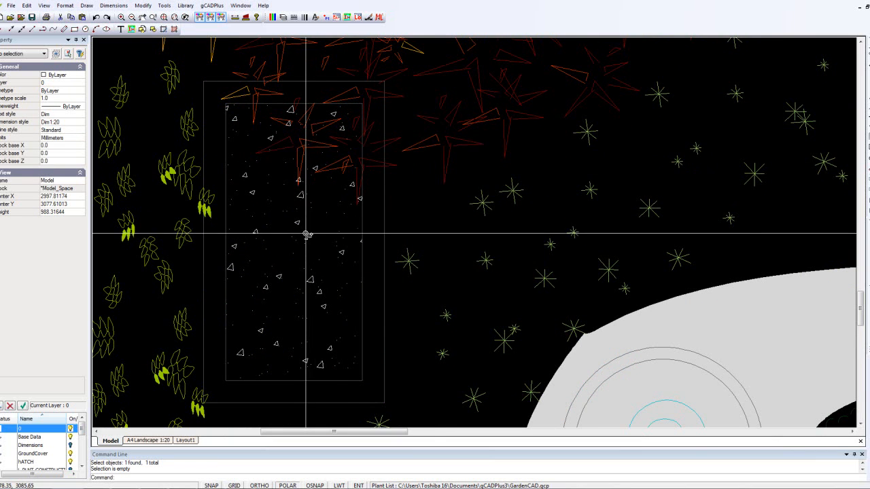
# - Match the hatch's properties to those of the inner rectangle using Match Properties
pyautogui.scroll(-1, 306, 233)
pyautogui.click(141, 6)
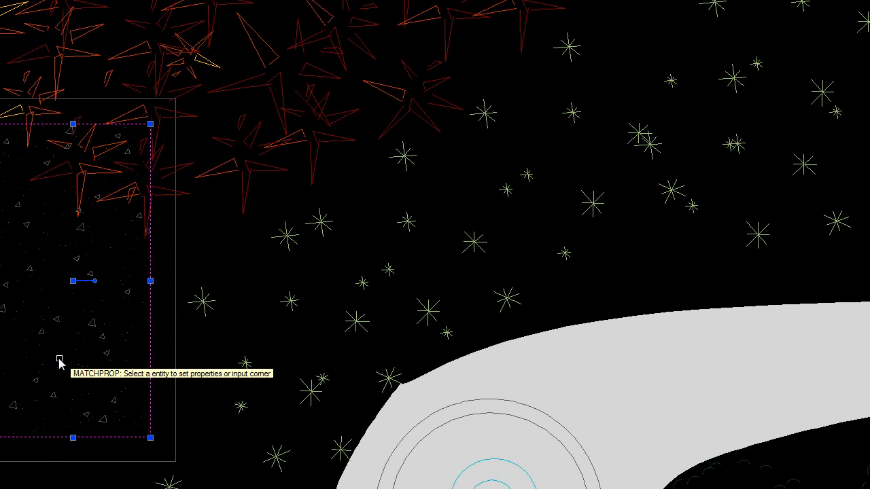
pyautogui.press('Escape')
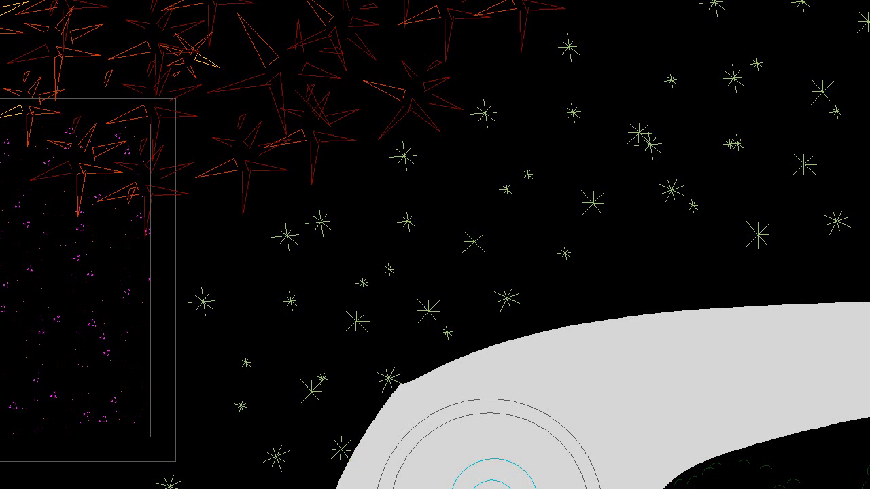
pyautogui.click(53, 48)
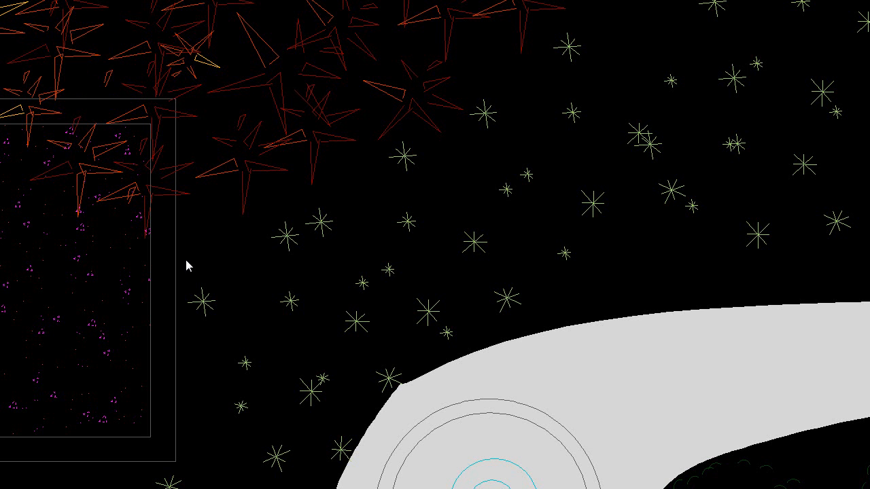